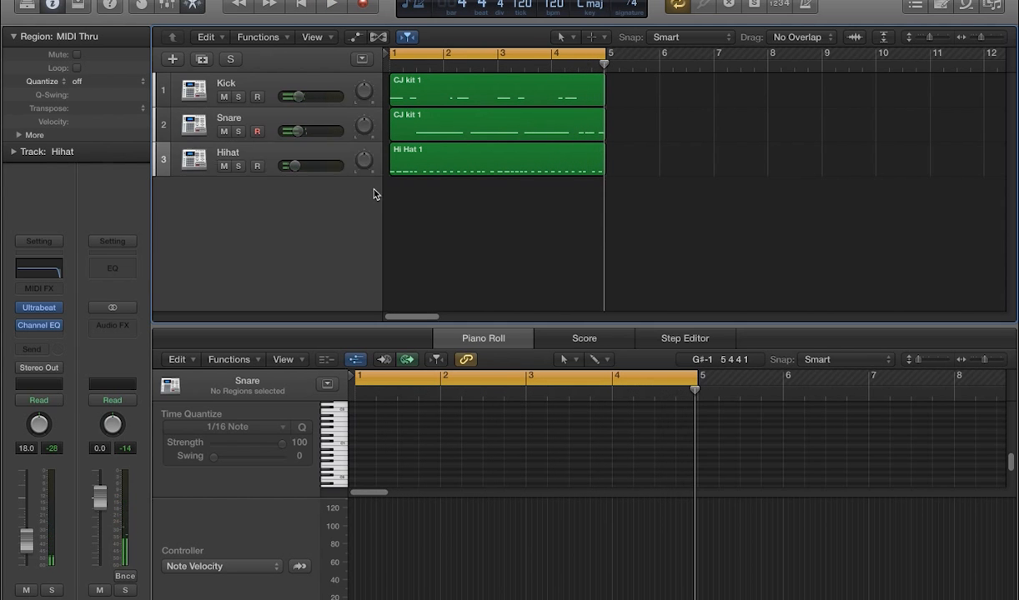
Solo the Snare track and start playback.
click(313, 118)
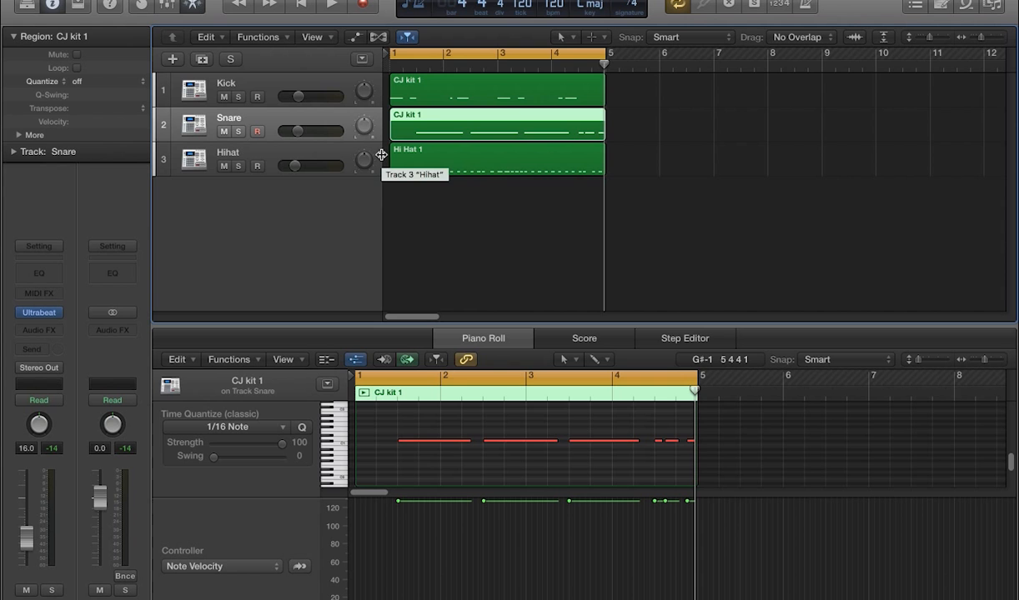
click(238, 133)
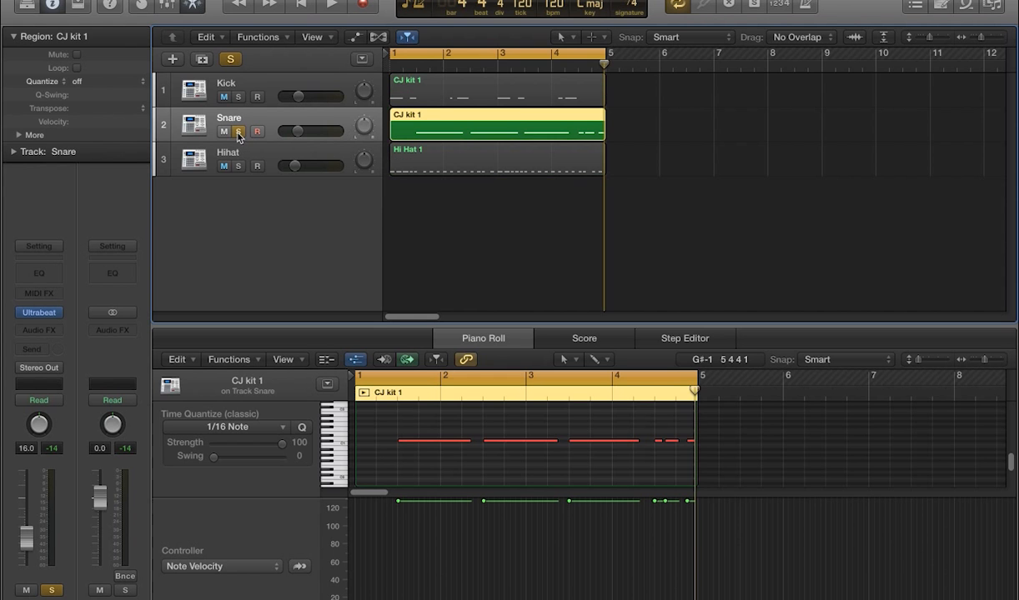
key(space)
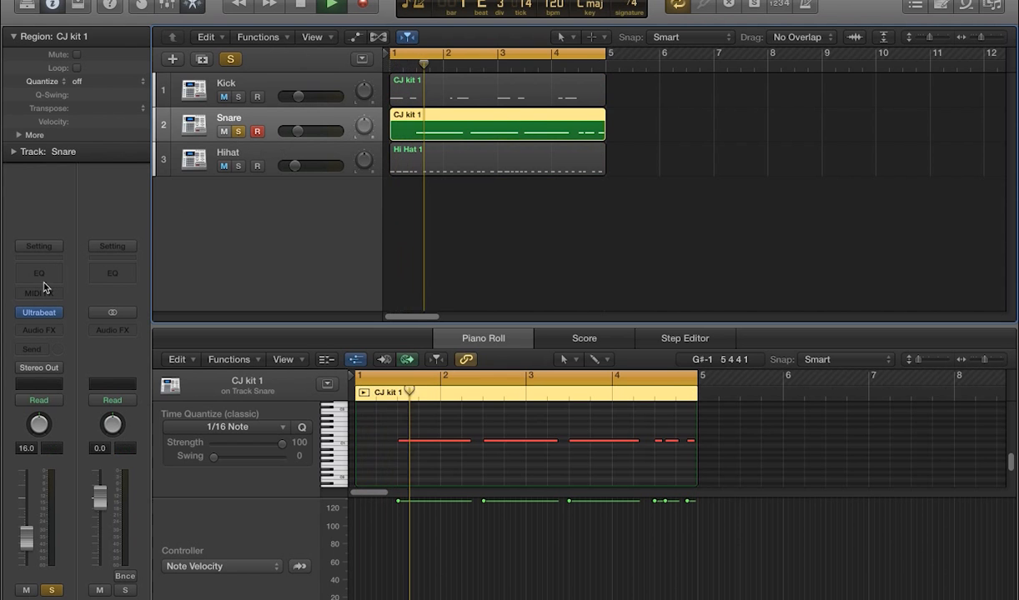
Add a Channel EQ to the Snare track and turn on its analyzer.
click(36, 274)
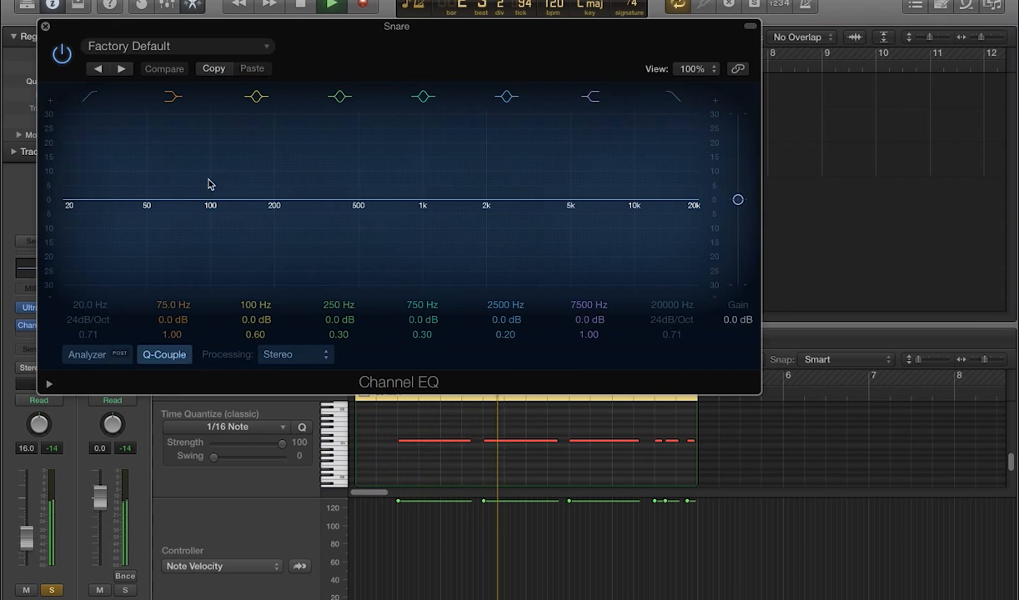
drag(314, 38, 404, 31)
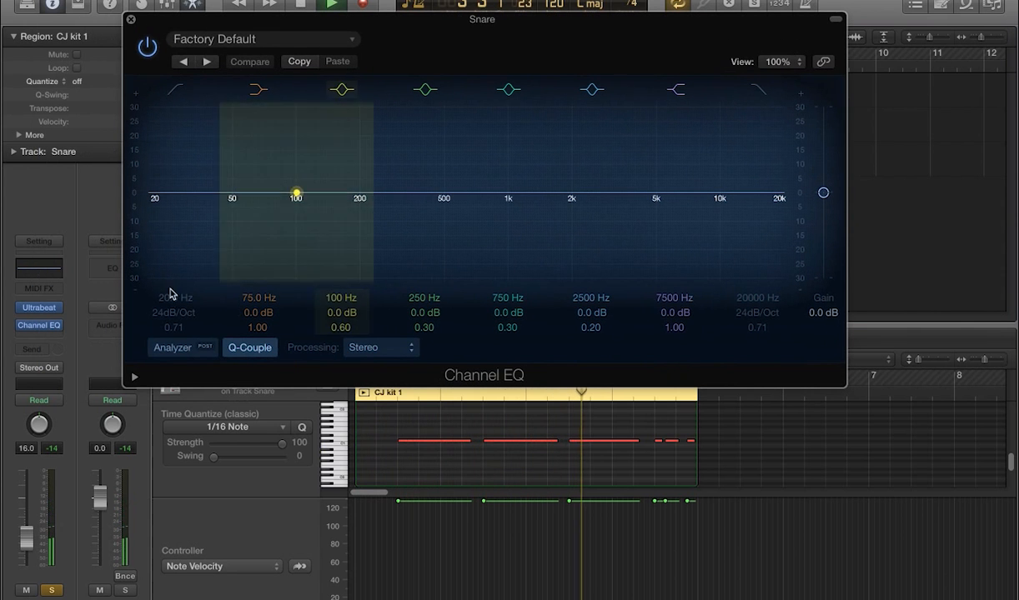
click(170, 346)
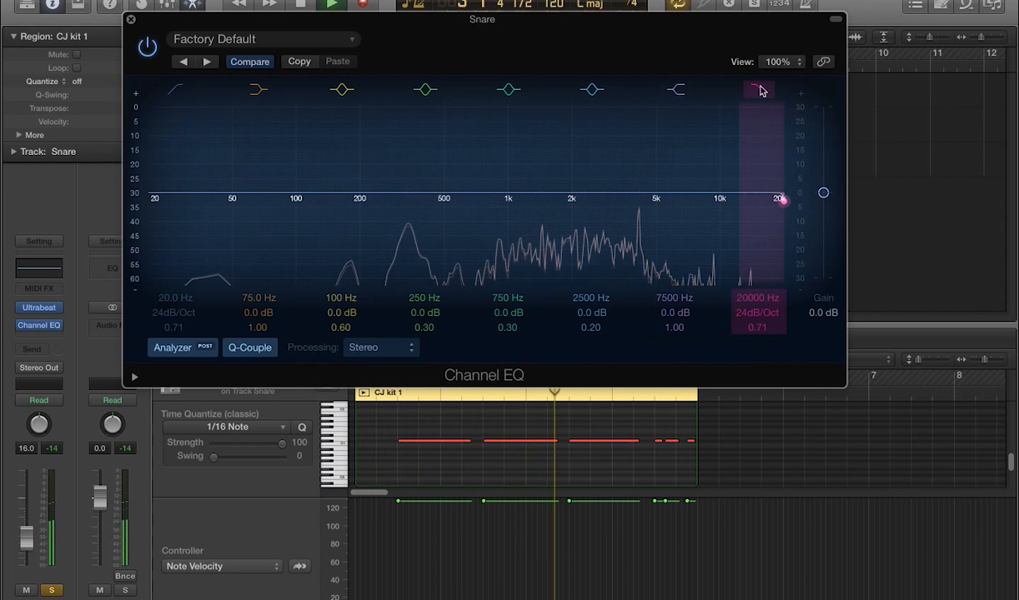
Set the EQ's high-cut filter to 18000 Hz and enable the low-cut filter at 220 Hz.
drag(783, 201, 210, 202)
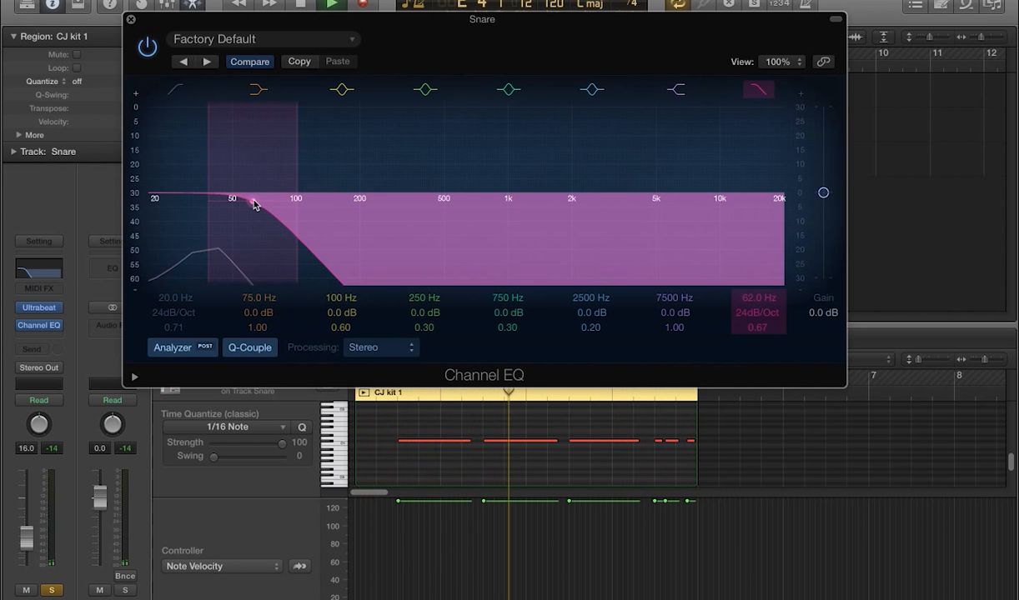
drag(255, 206, 782, 203)
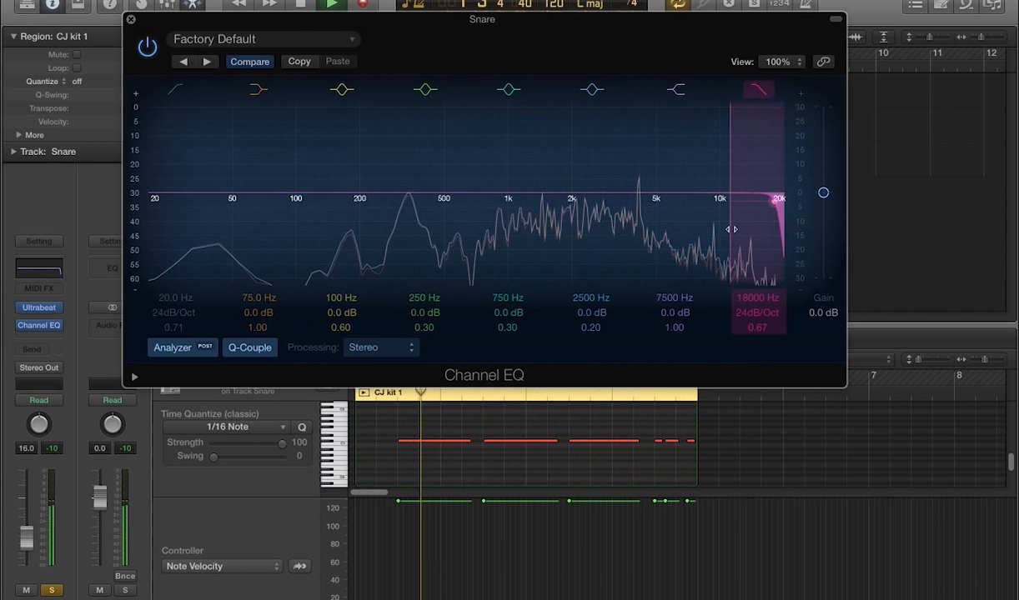
click(176, 92)
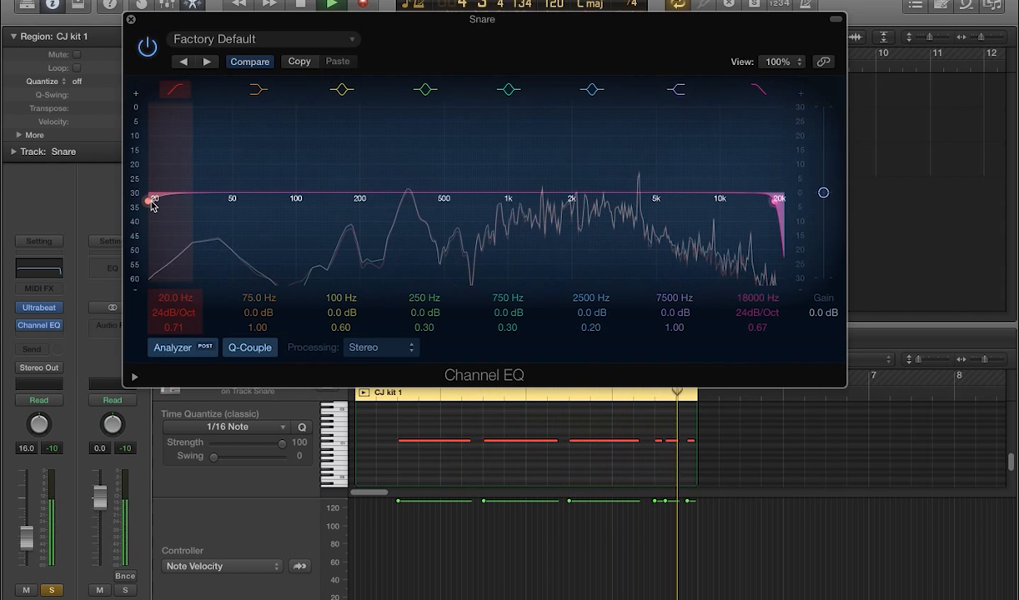
mouse_move(153, 197)
mouse_down()
mouse_move(465, 204)
mouse_move(415, 214)
mouse_move(374, 207)
mouse_up()
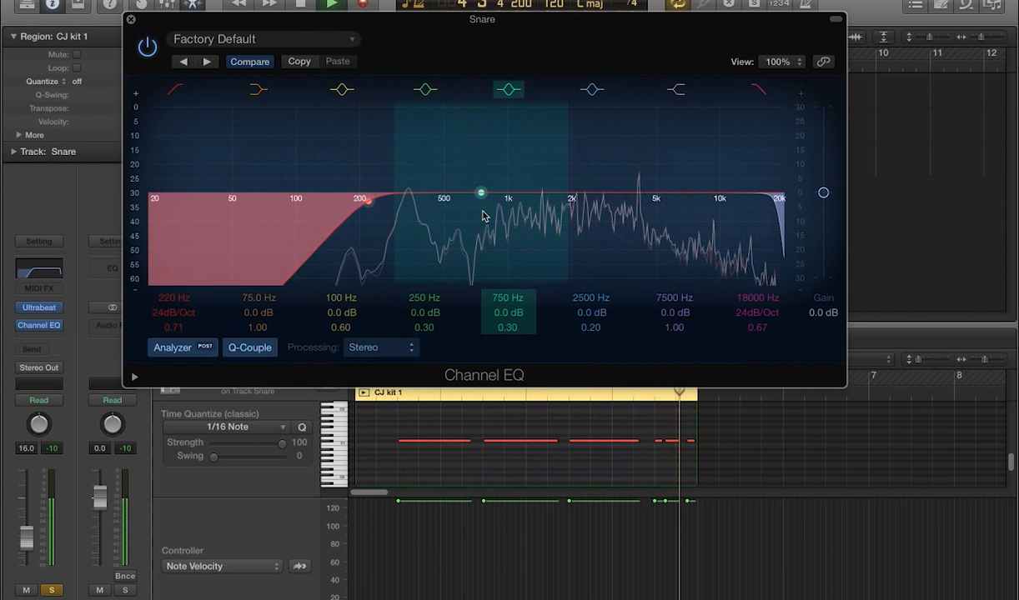
Boost the snare EQ by 3.5 dB at 340 Hz with a Q of 0.83, and raise the high shelf 3.0 dB at 7200 Hz.
drag(407, 42, 475, 44)
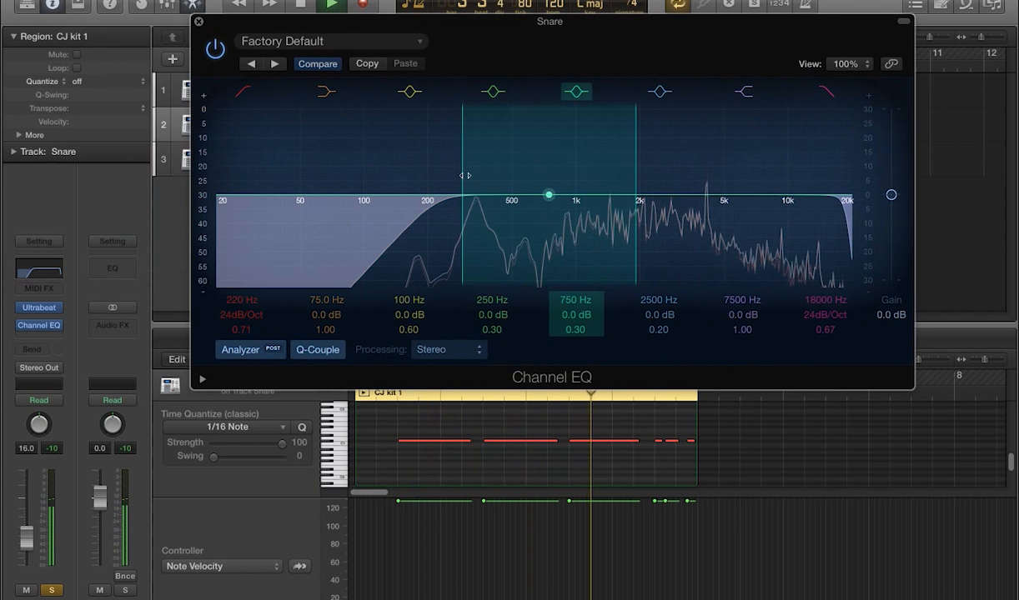
drag(469, 176, 479, 175)
drag(549, 196, 481, 185)
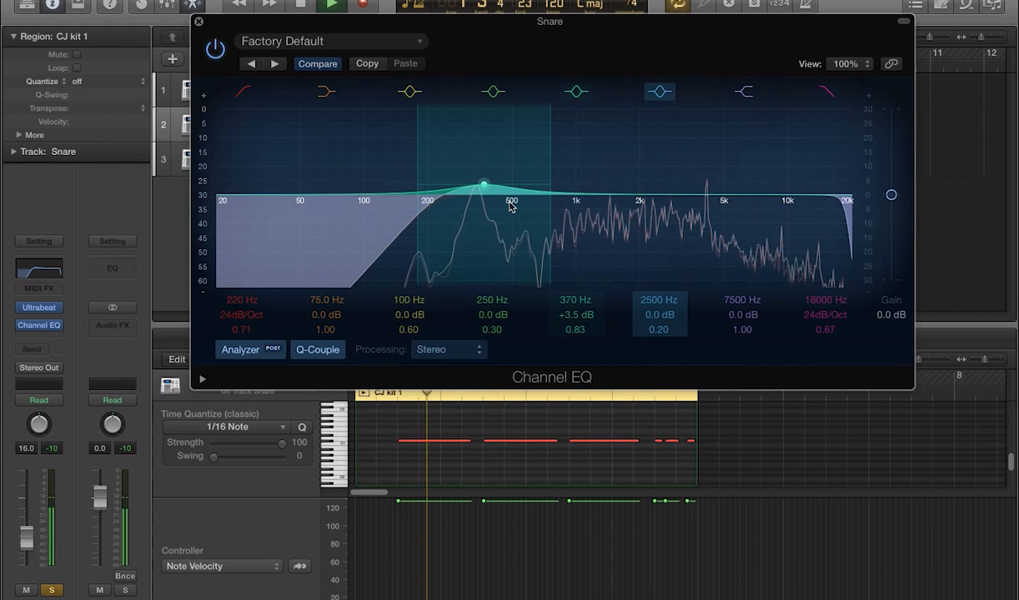
drag(485, 189, 477, 187)
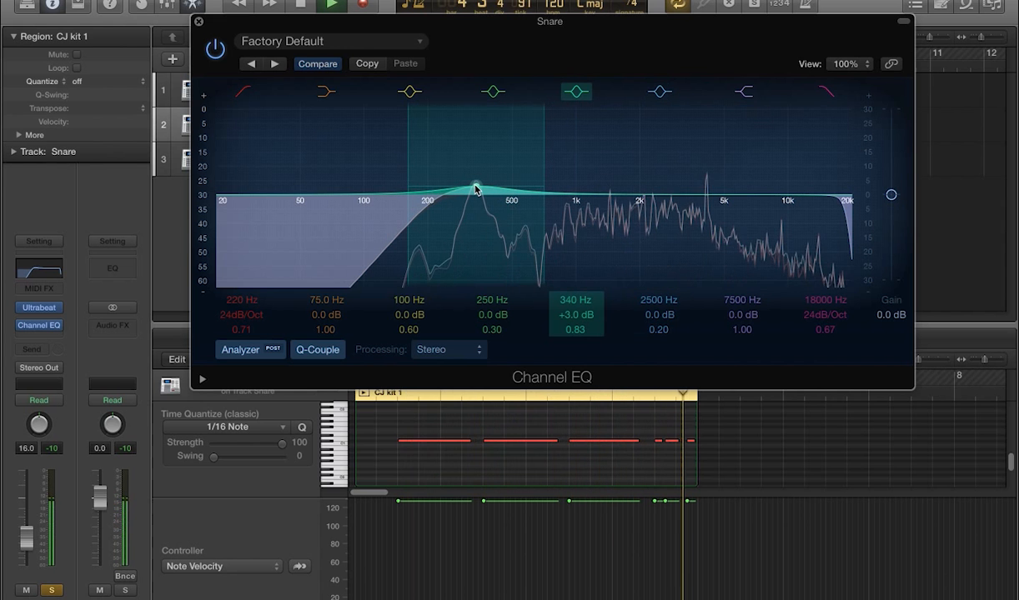
drag(476, 189, 479, 184)
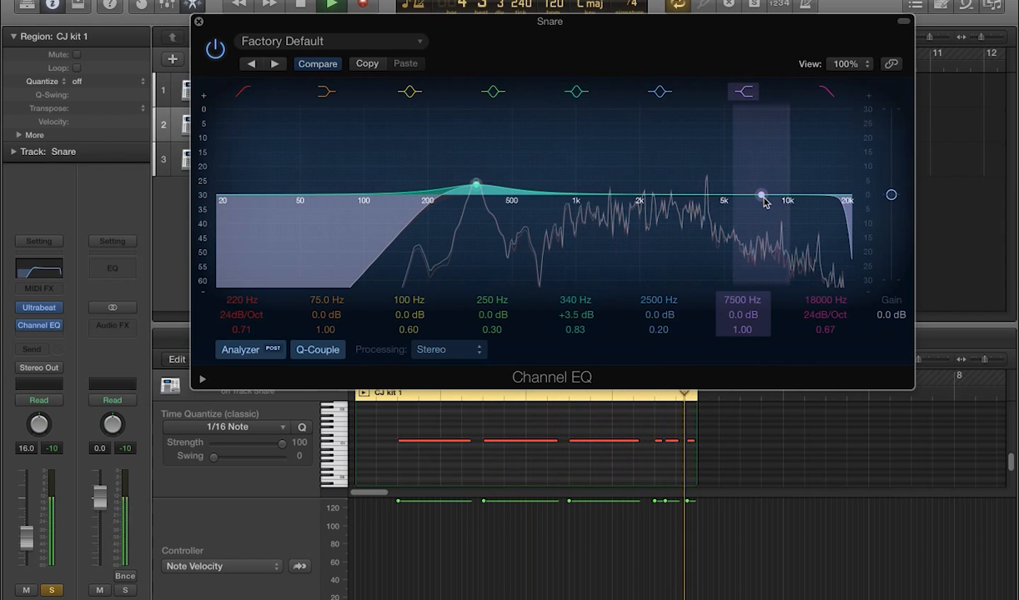
drag(763, 198, 759, 191)
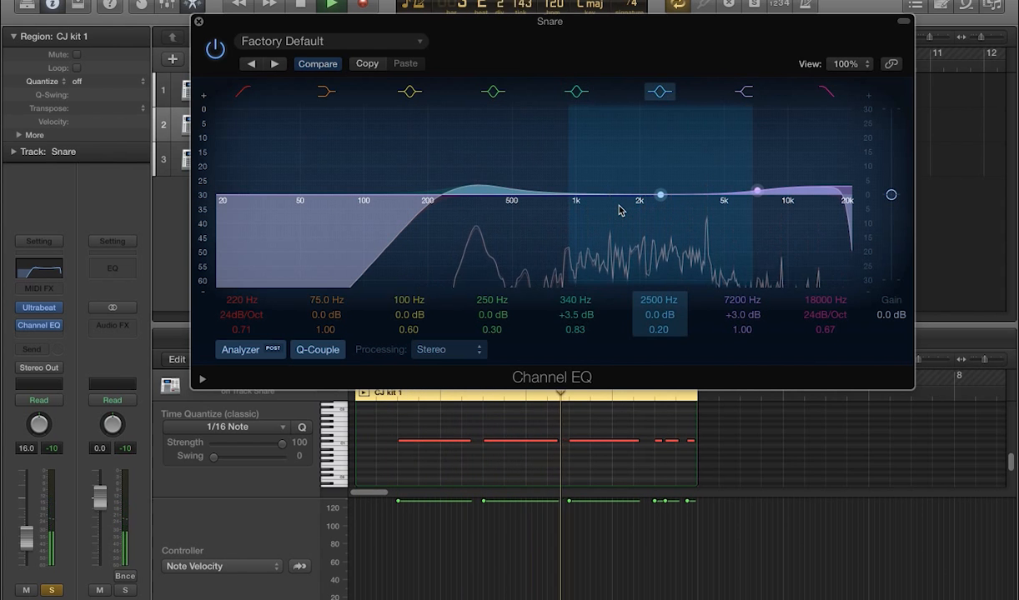
click(200, 23)
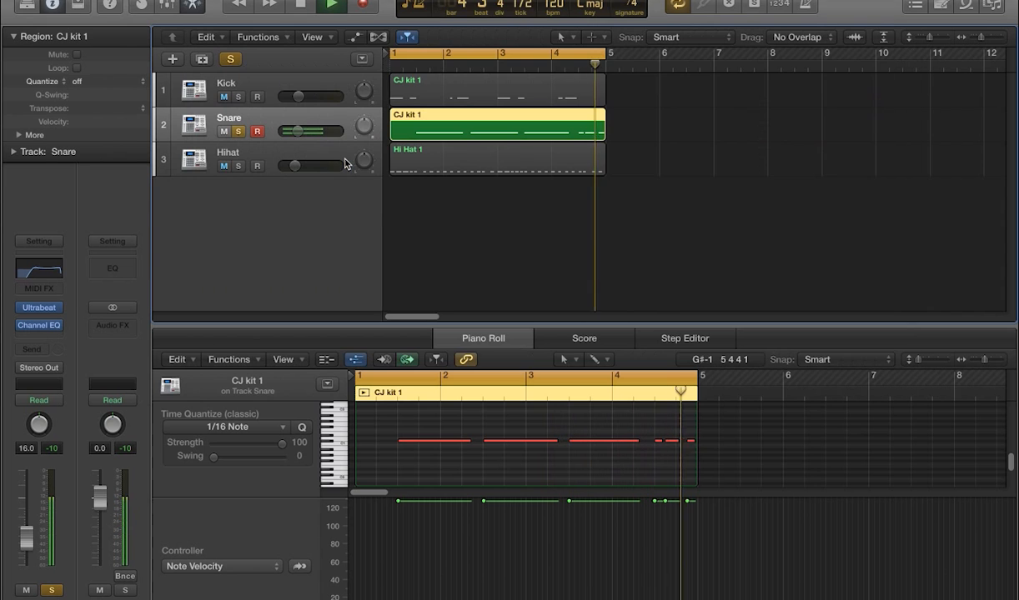
Turn off the Snare track's solo to hear it with the Kick and Hihat.
click(56, 337)
click(238, 132)
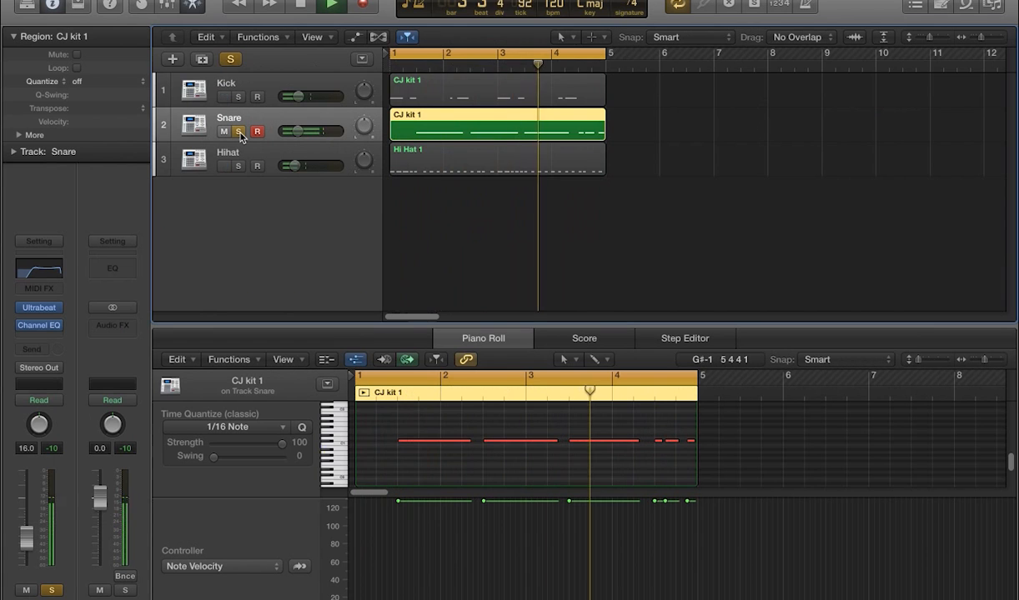
click(239, 132)
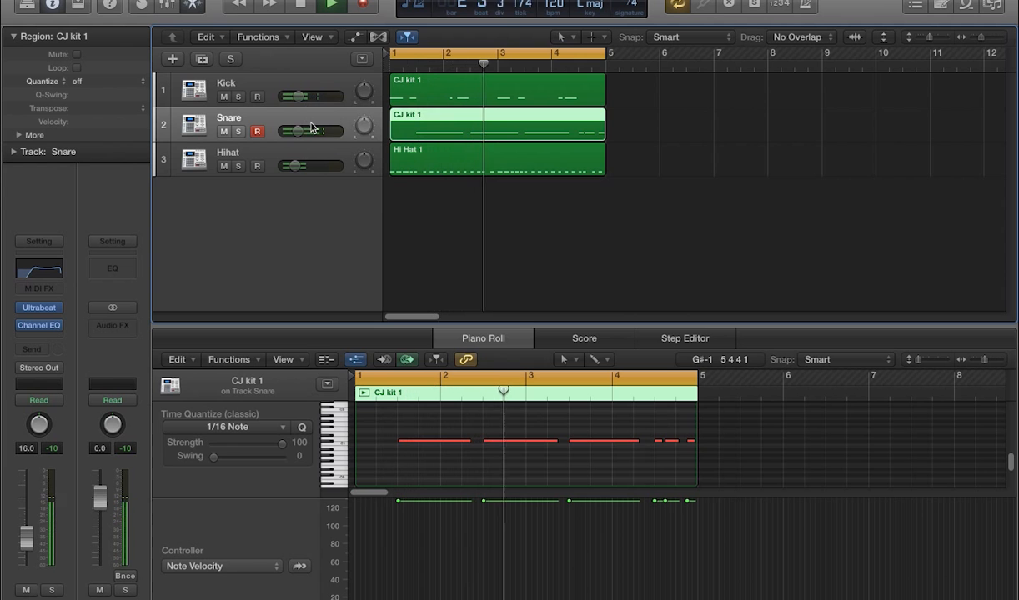
Insert a stereo Compressor after the Channel EQ on the Snare track.
click(41, 335)
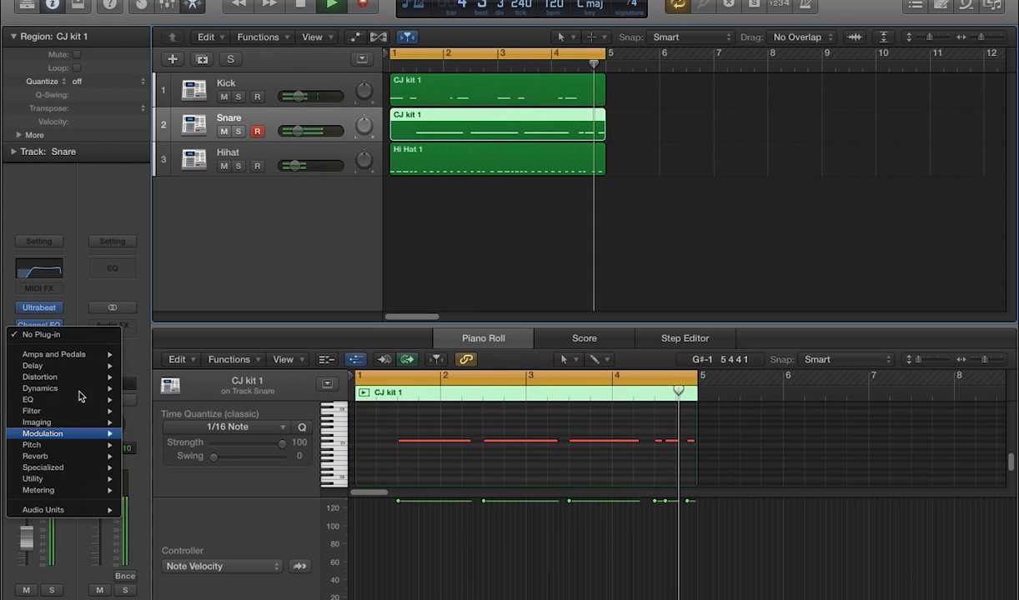
mouse_move(81, 389)
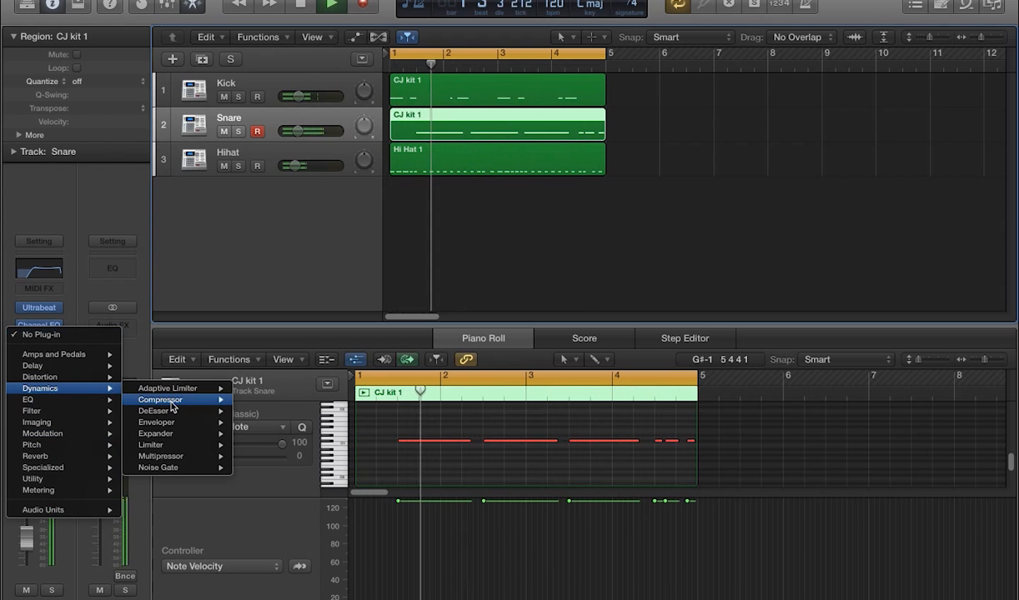
mouse_move(209, 402)
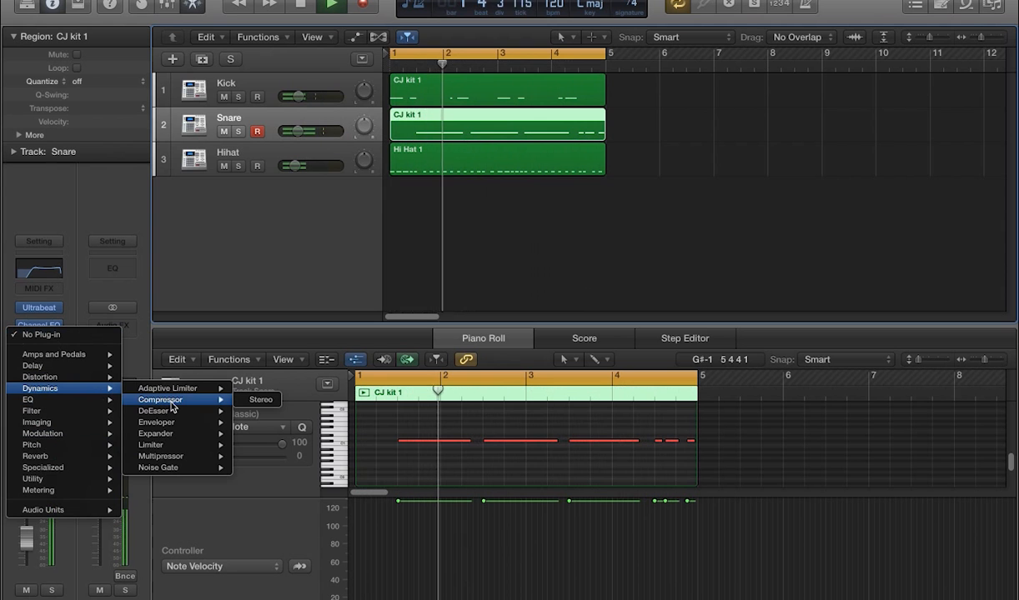
click(260, 401)
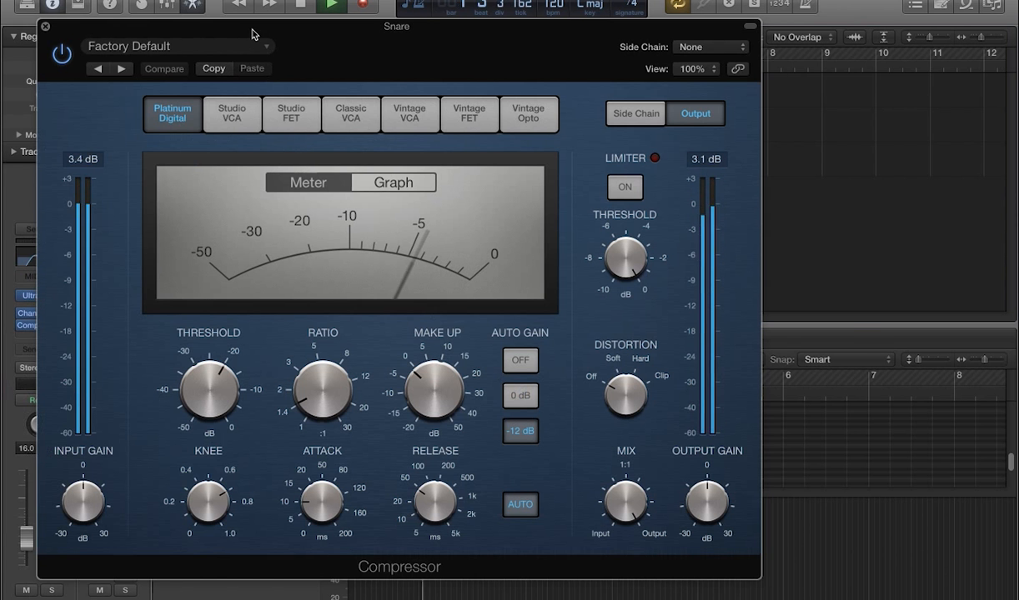
Load the Type U Tight Kit drum preset in the snare's Compressor.
drag(243, 31, 340, 31)
click(348, 49)
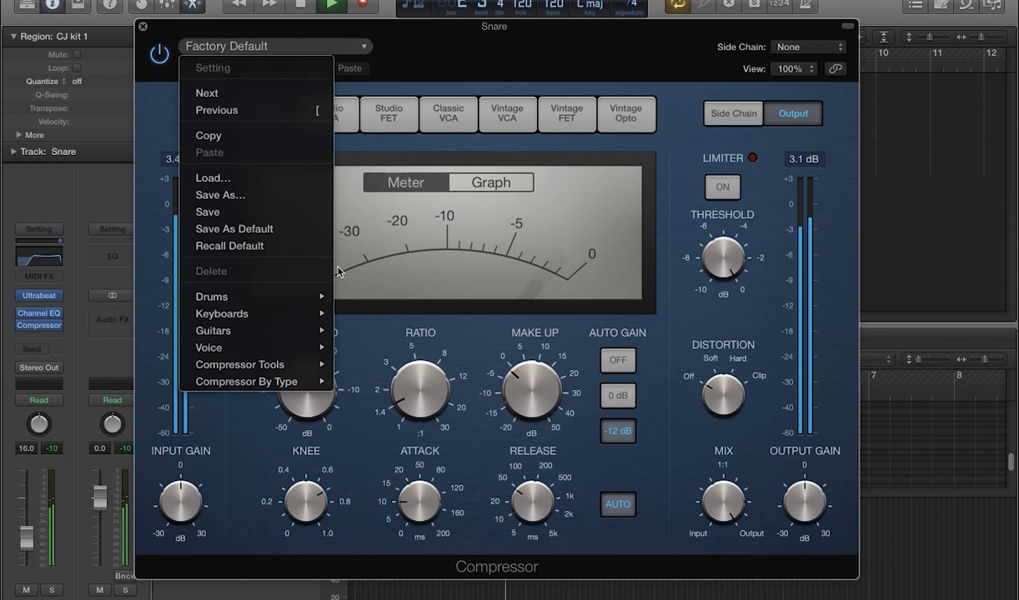
mouse_move(294, 302)
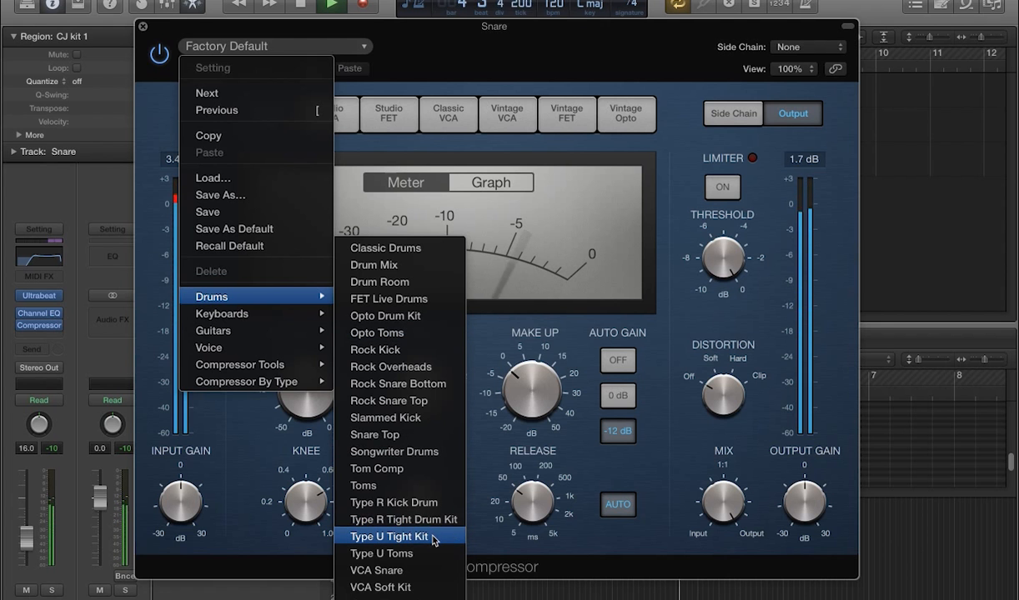
mouse_move(321, 314)
mouse_move(255, 298)
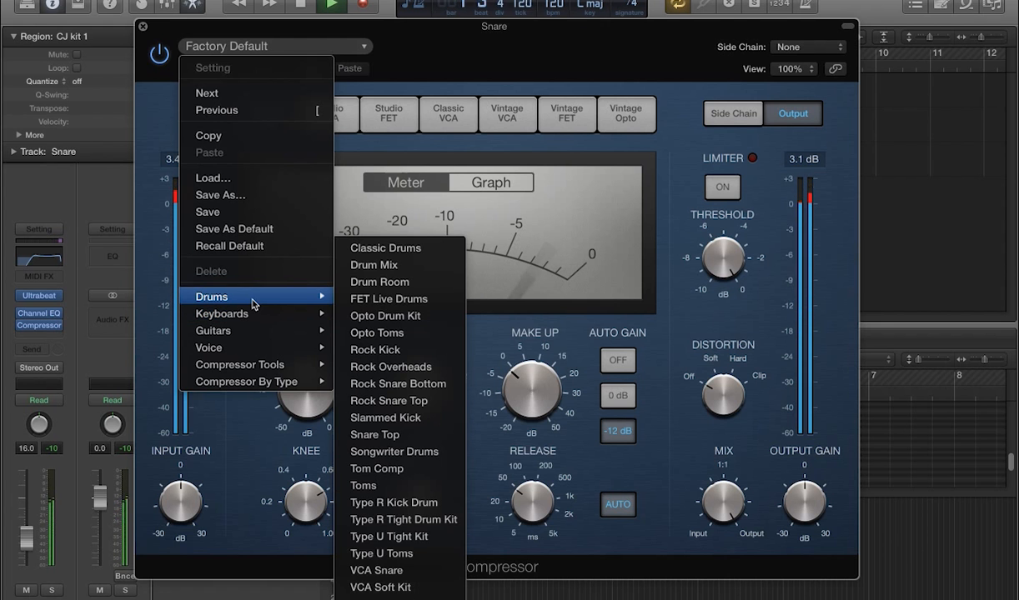
click(400, 542)
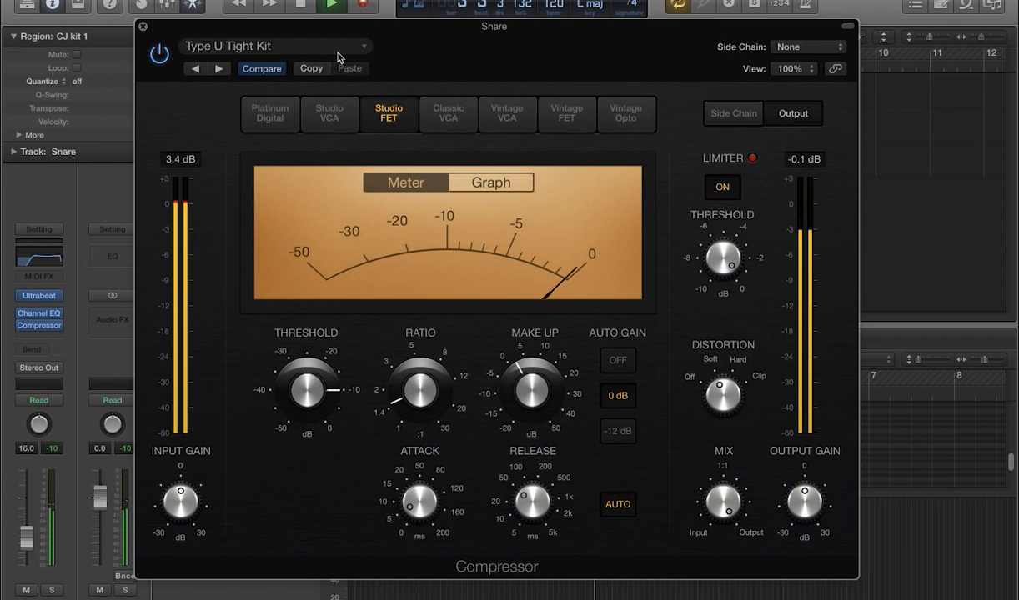
Lower the Compressor's input gain and raise the Snare track's volume to -10.8 dB.
drag(180, 496, 181, 542)
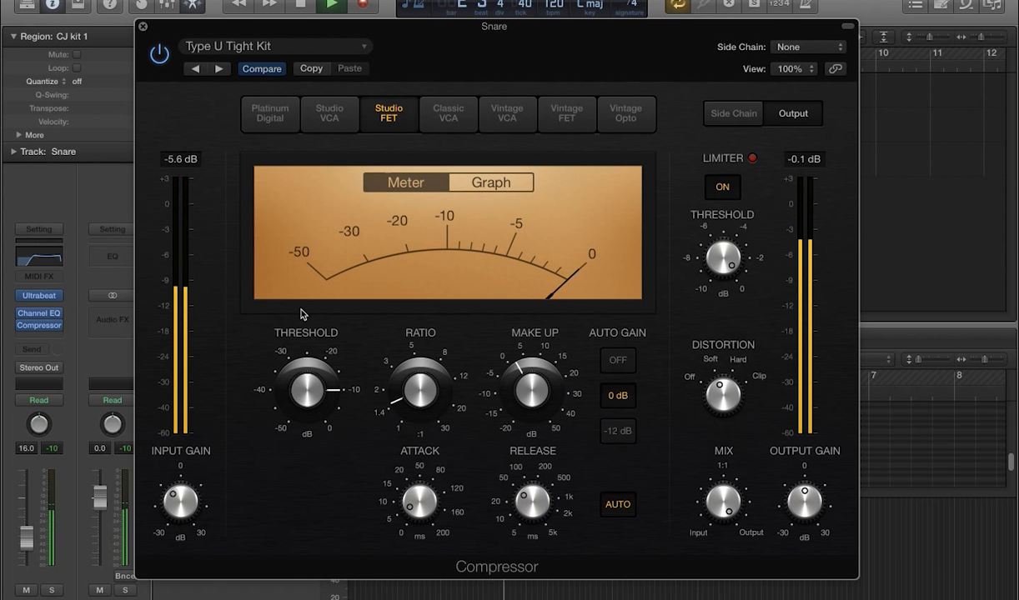
drag(440, 44, 488, 214)
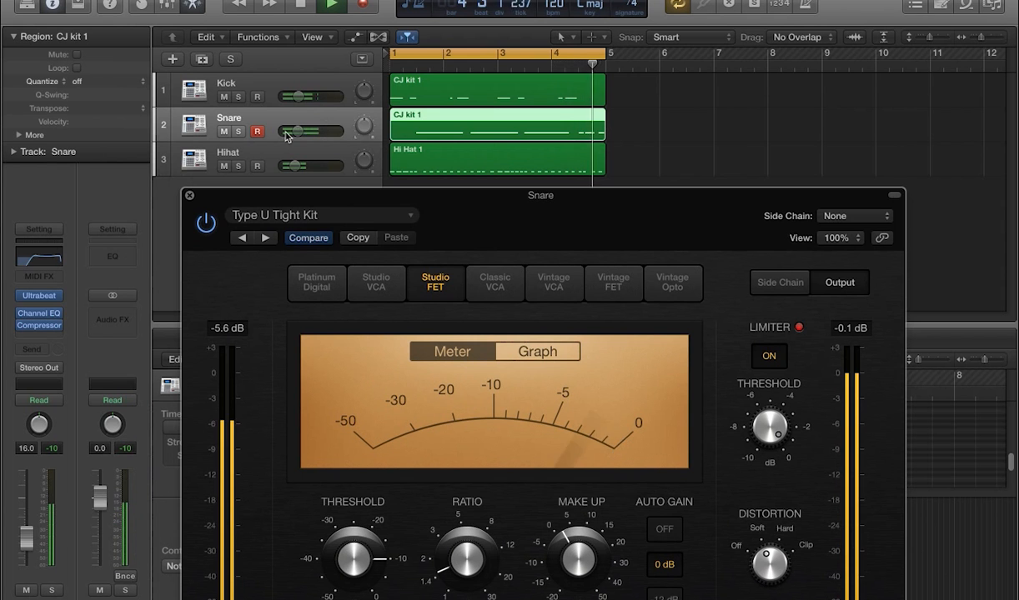
drag(300, 138, 310, 133)
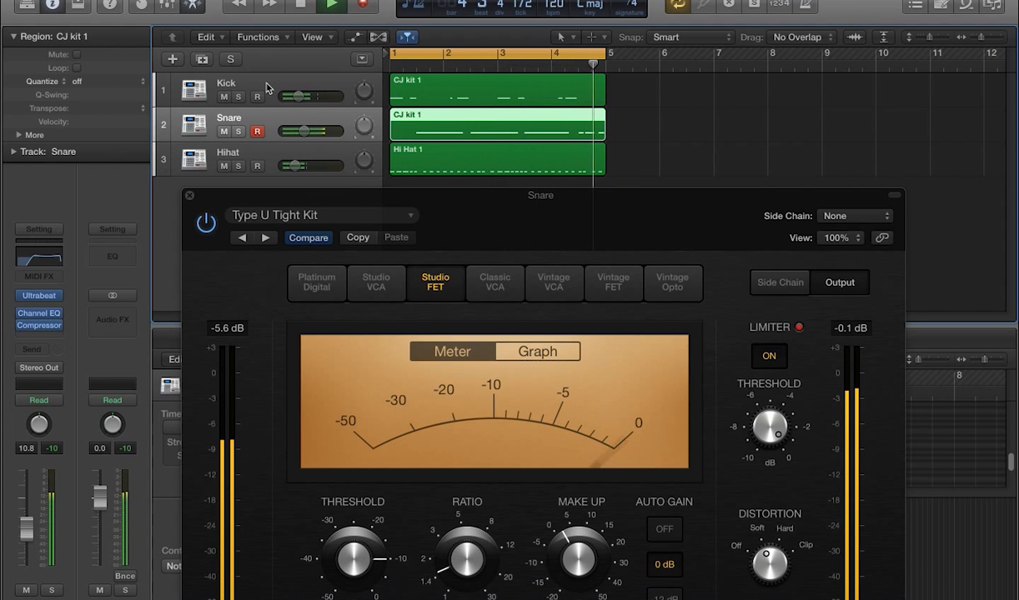
Solo the Snare together with the Kick, and swap the Kick's solo for the Hihat's.
click(397, 94)
click(238, 98)
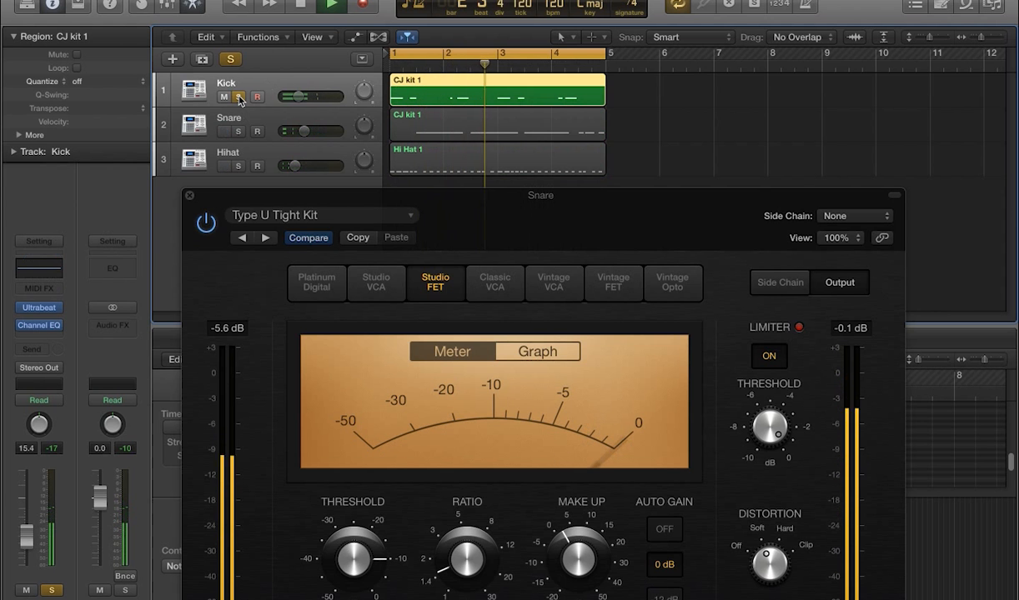
click(238, 133)
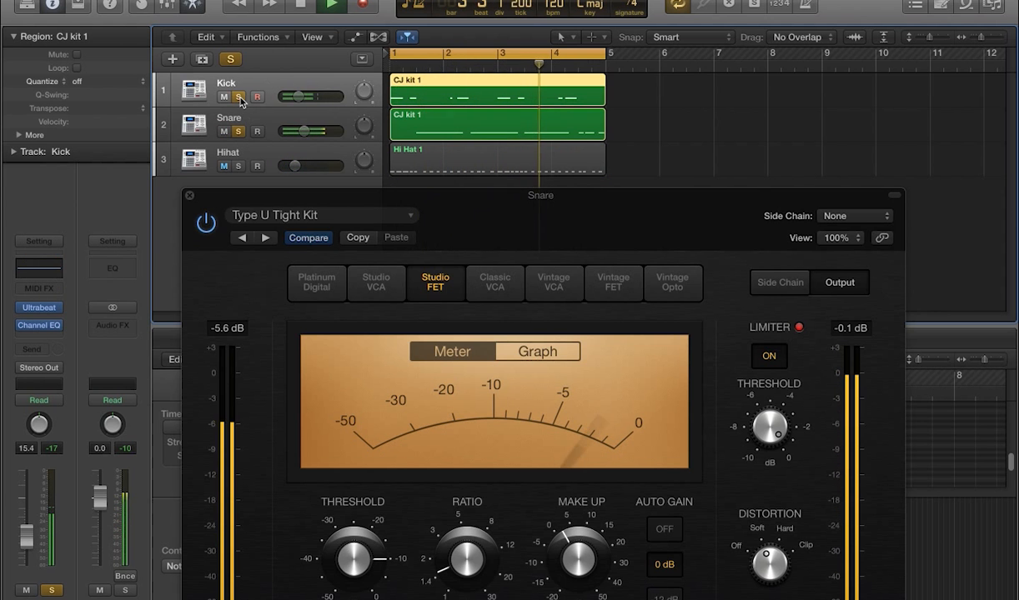
click(239, 98)
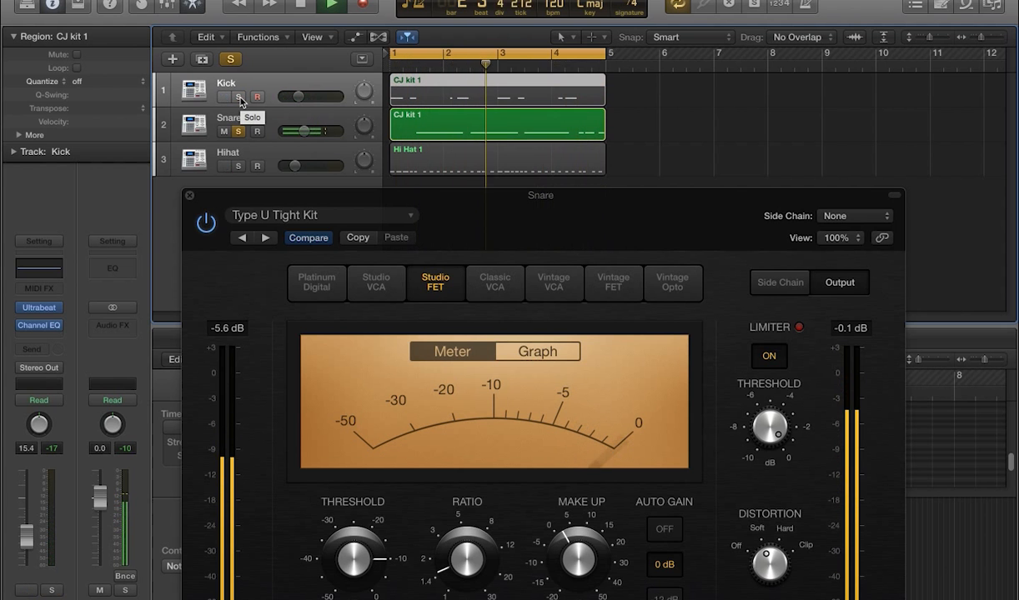
click(239, 167)
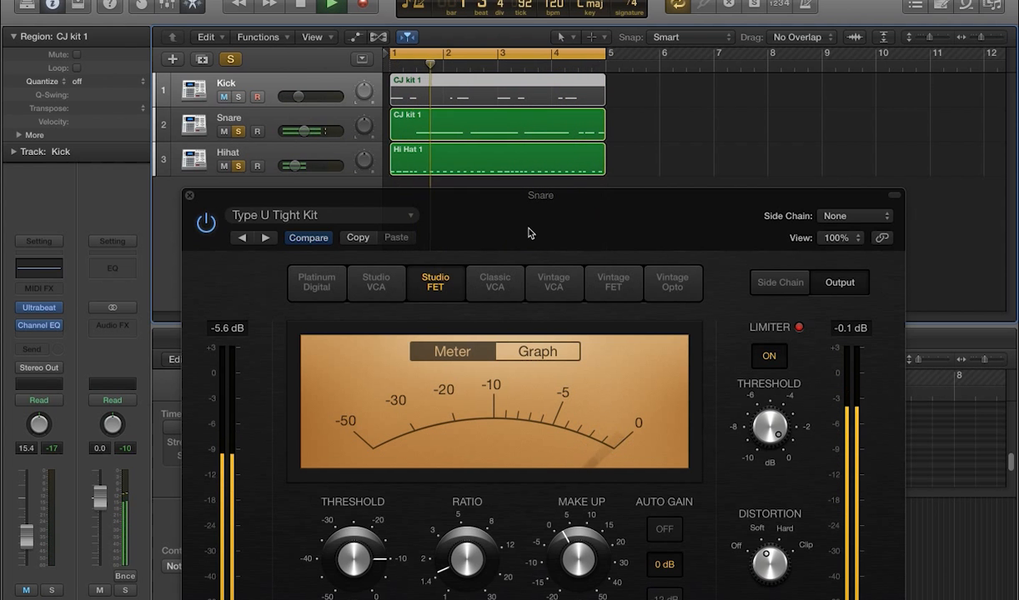
Raise the snare Compressor's ratio to 2.1:1.
drag(508, 231, 594, 65)
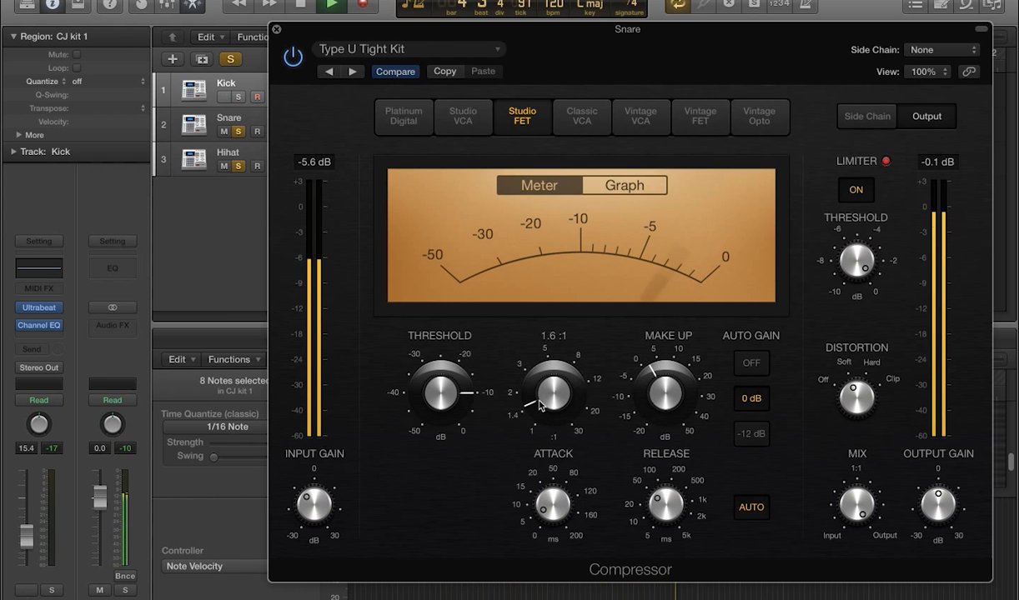
drag(540, 396, 540, 388)
key(ctrl+m)
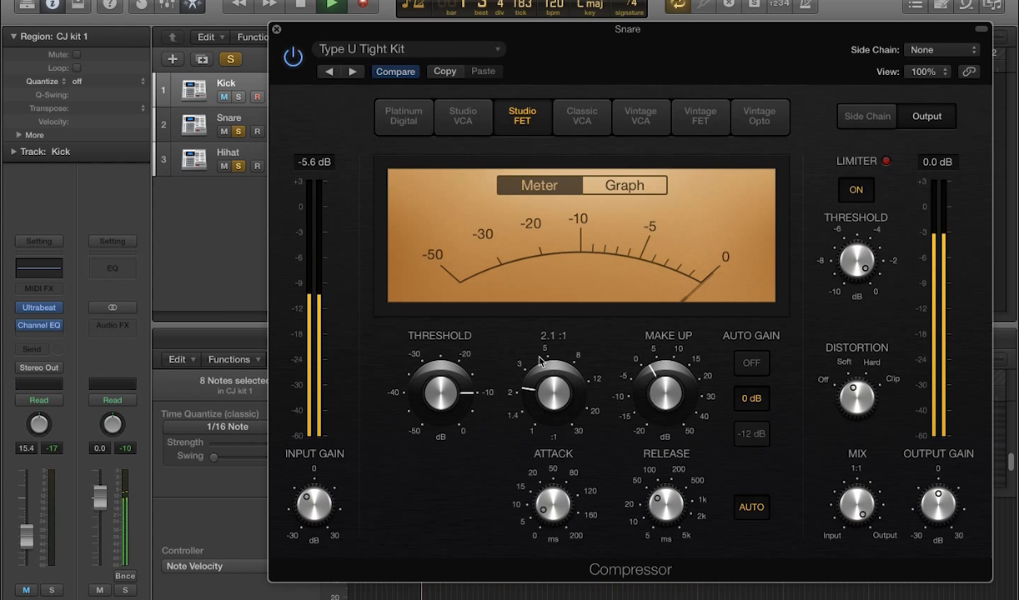
Raise the snare Compressor's ratio to about 3:1 and shorten its attack to 1.0 ms.
key(ctrl+m)
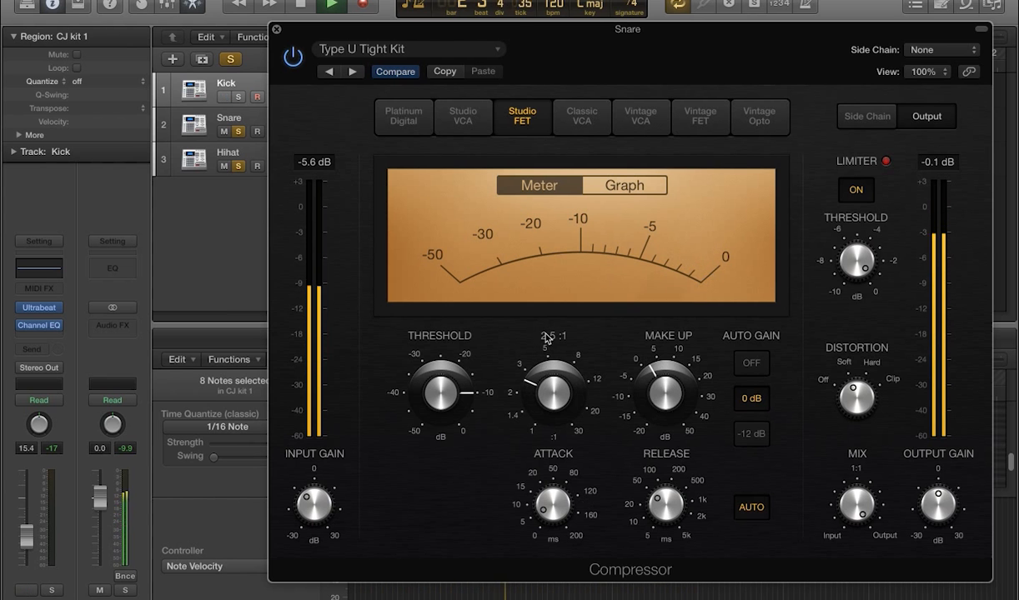
drag(550, 325, 553, 316)
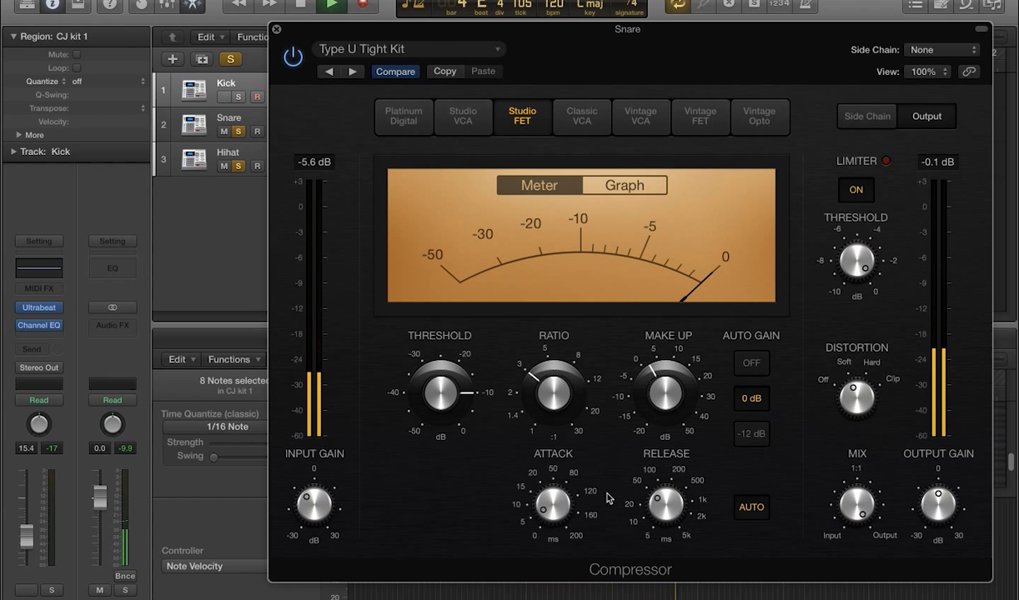
key(ctrl+m)
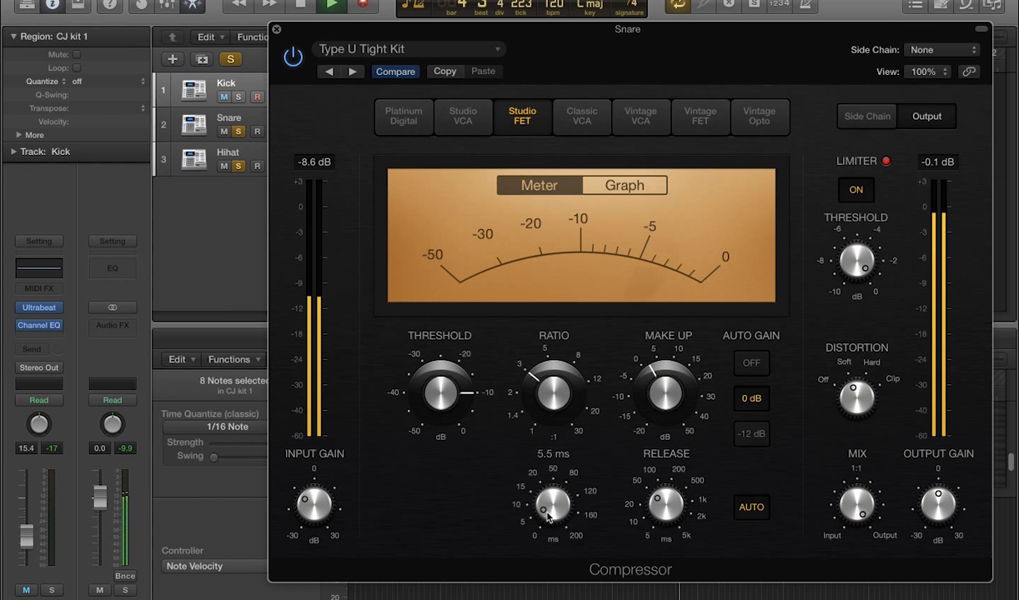
drag(548, 522, 551, 537)
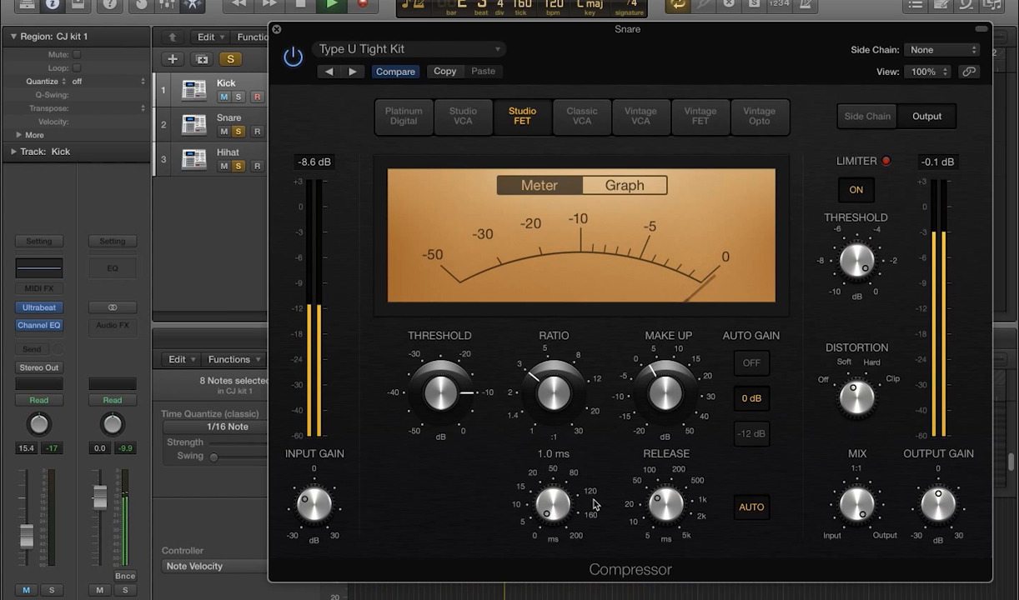
Set the snare Compressor's release to 34.0 ms and close the plug-in window.
mouse_move(671, 501)
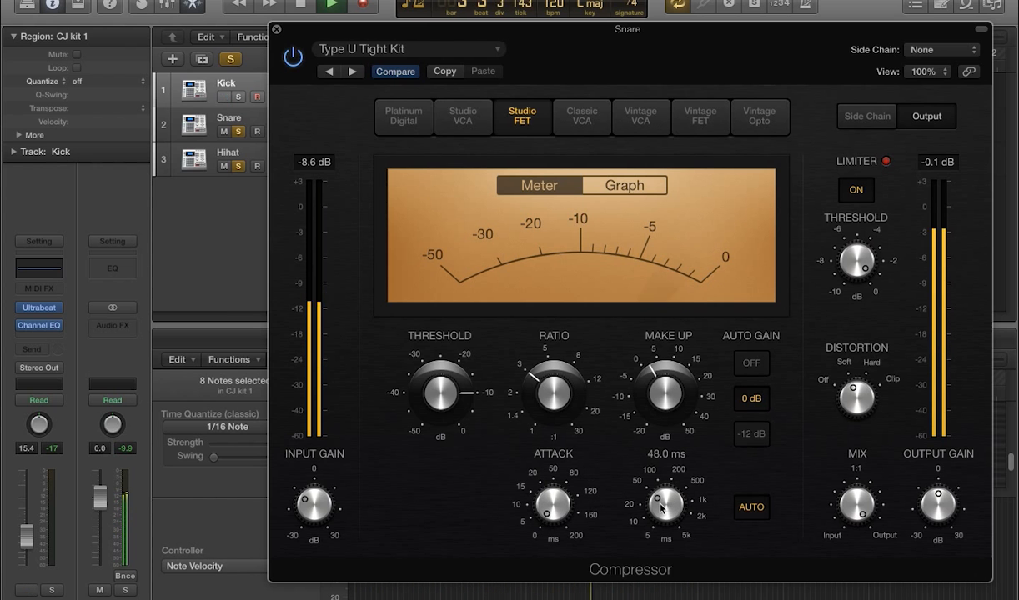
drag(663, 503, 668, 562)
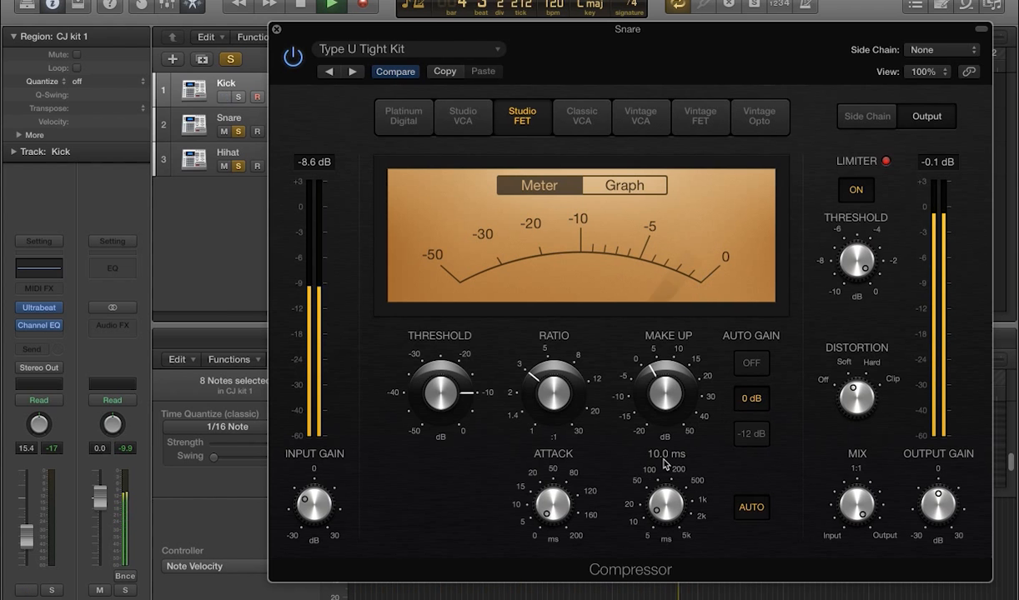
drag(660, 493, 660, 483)
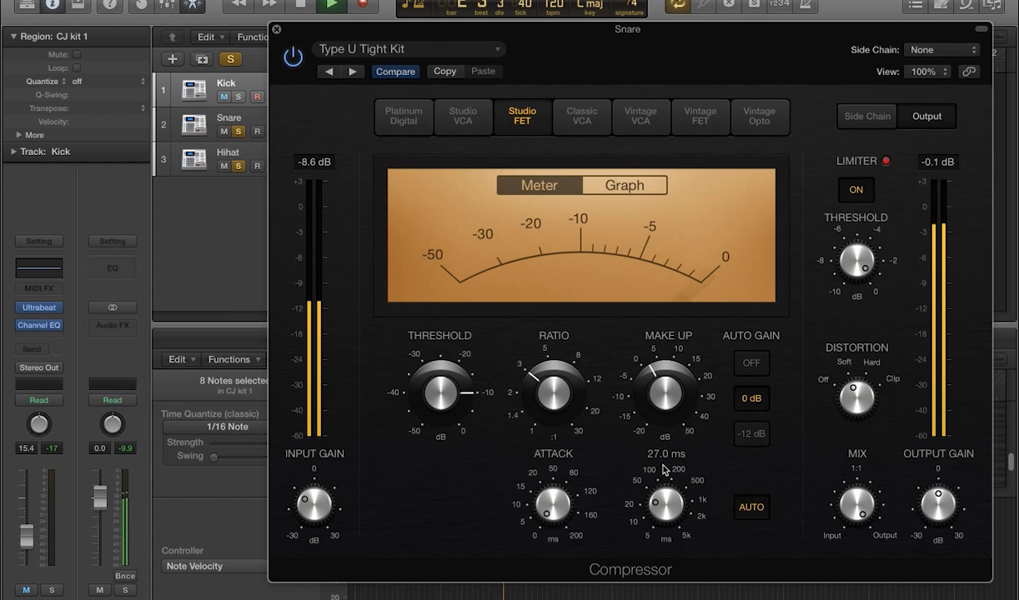
drag(664, 455, 665, 454)
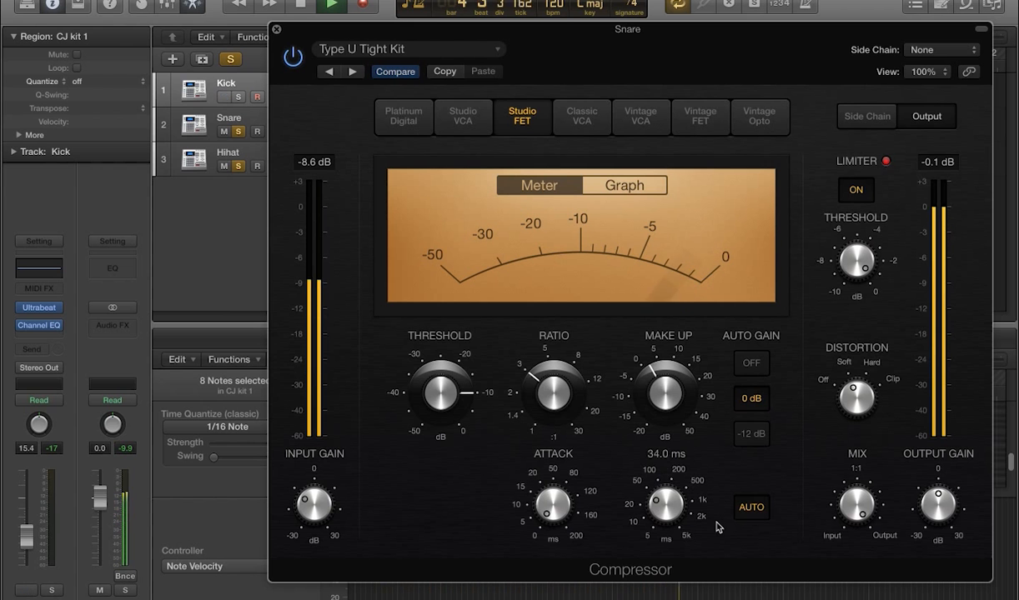
click(277, 30)
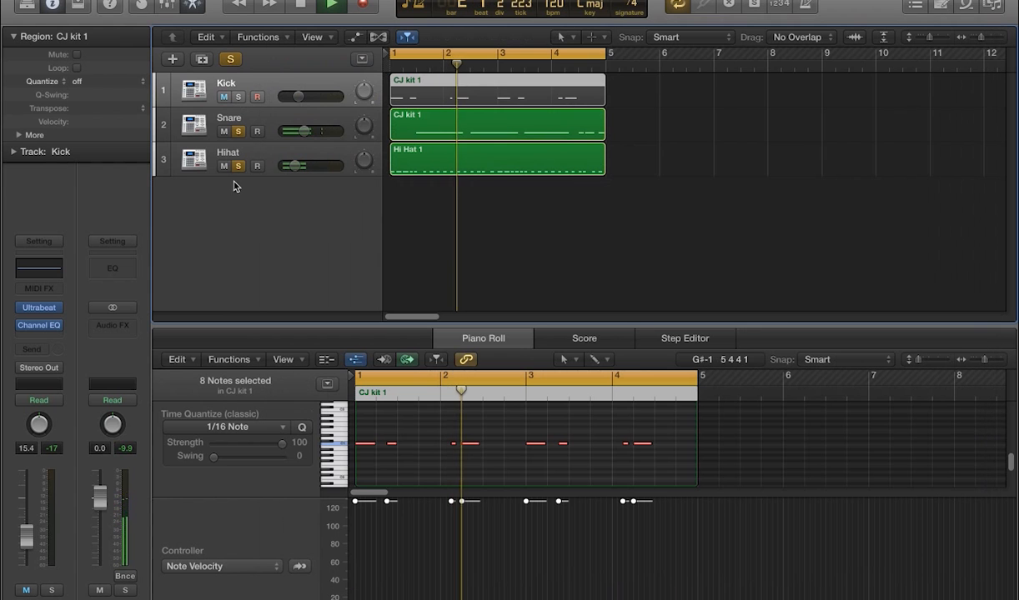
Clear all track solos to hear the full beat, and solo the Snare track on its own.
click(238, 98)
click(231, 60)
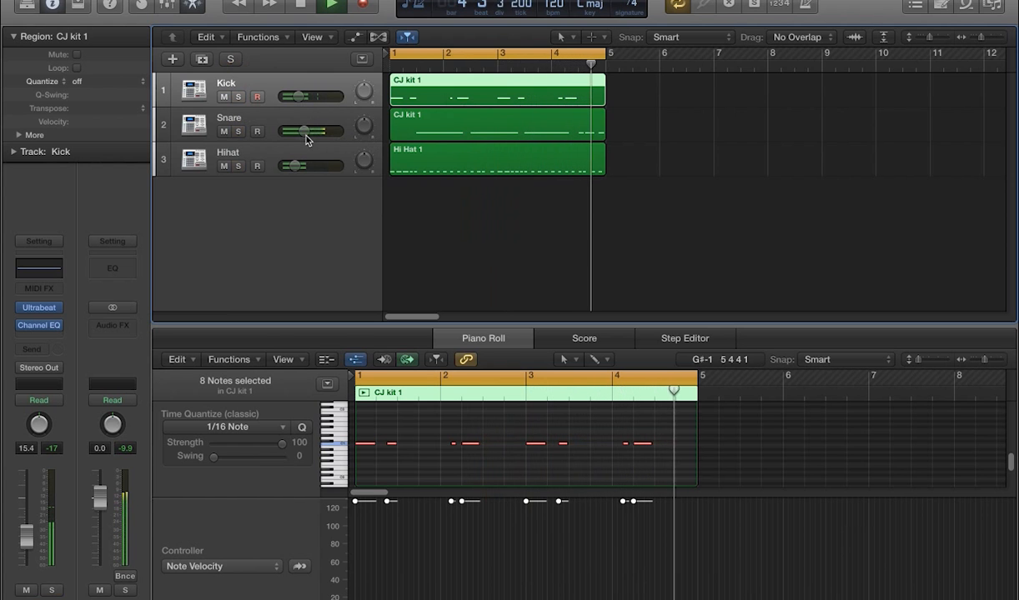
click(238, 131)
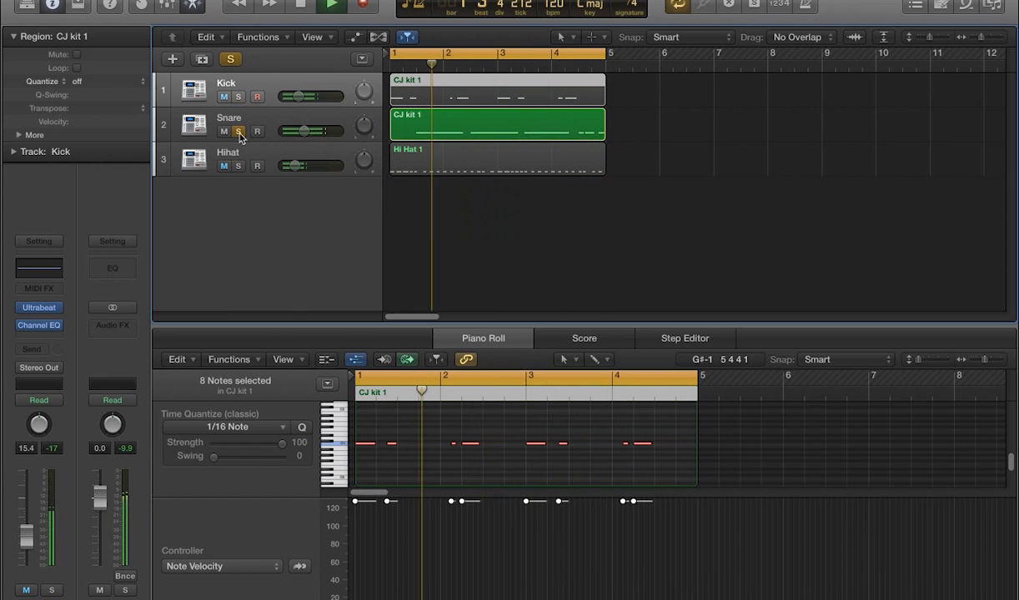